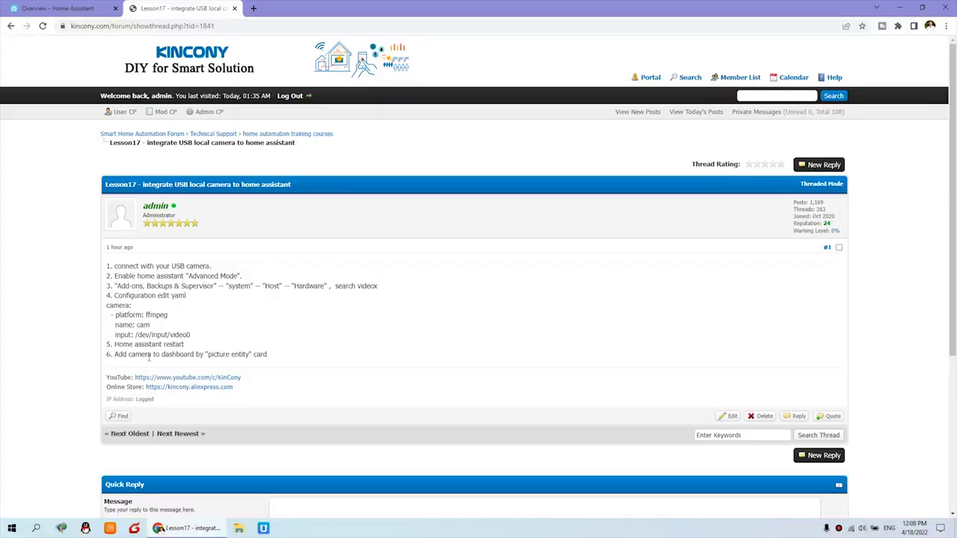
left_click_drag(278, 357, 127, 355)
left_click_drag(154, 279, 222, 277)
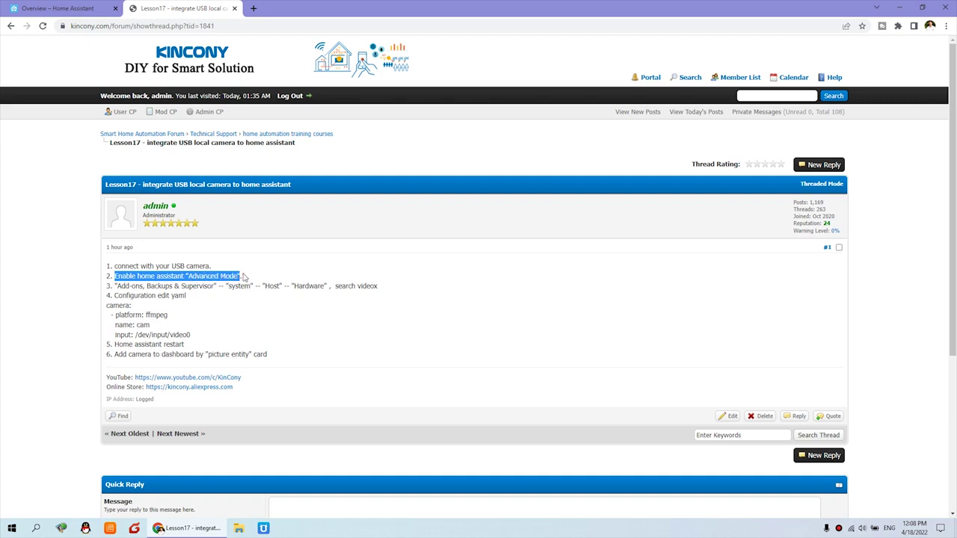
- Open the user profile page and check that Advanced Mode is switched on
left_click(83, 8)
scroll(125, 340, "down", 1)
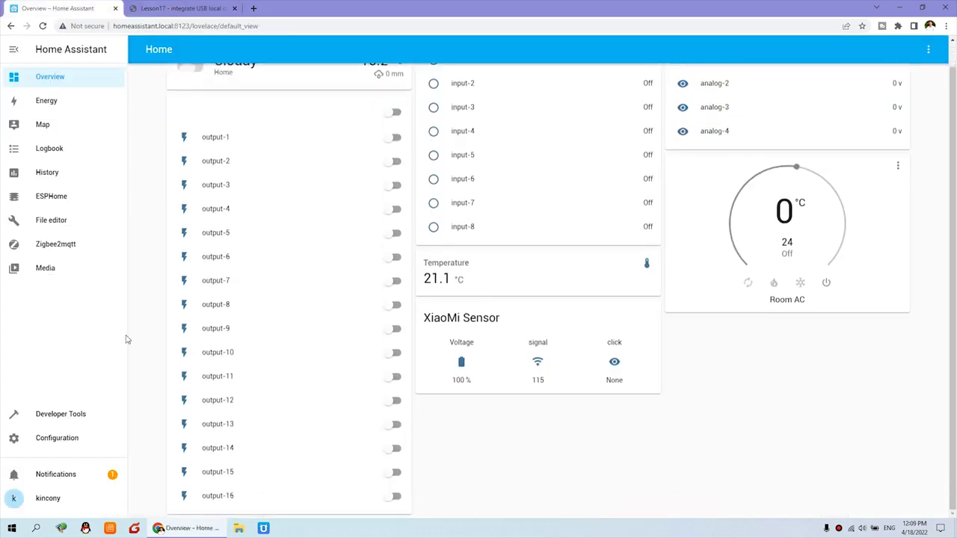
left_click(56, 499)
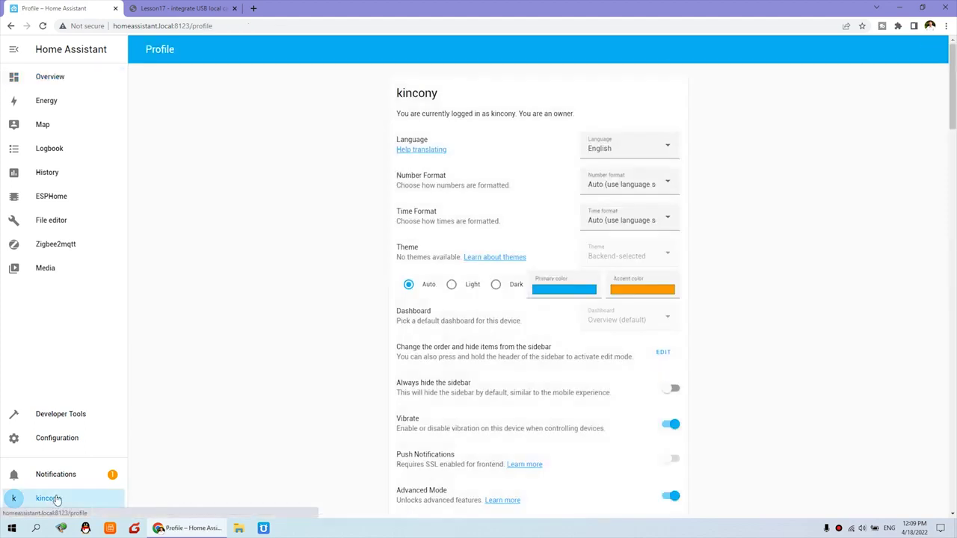
scroll(535, 386, "down", 2)
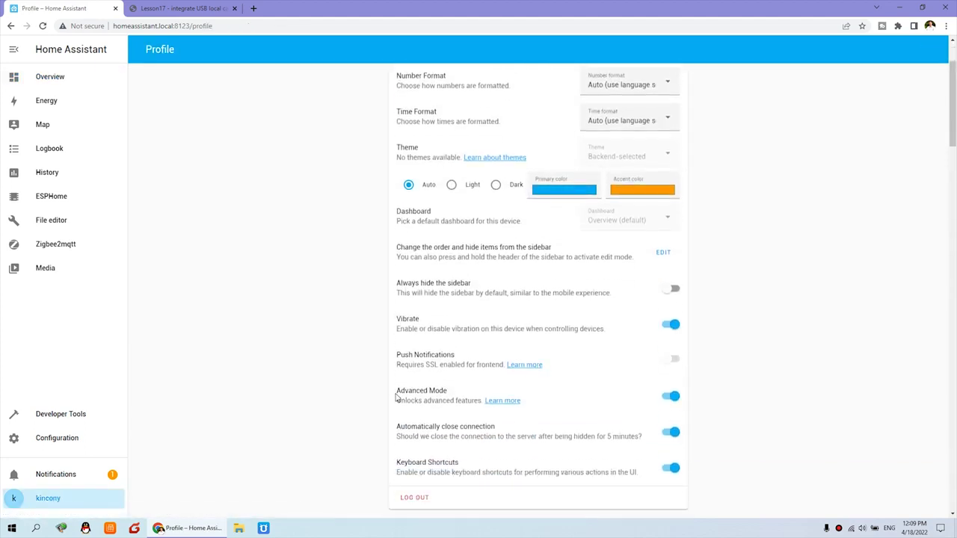
left_click_drag(397, 390, 447, 392)
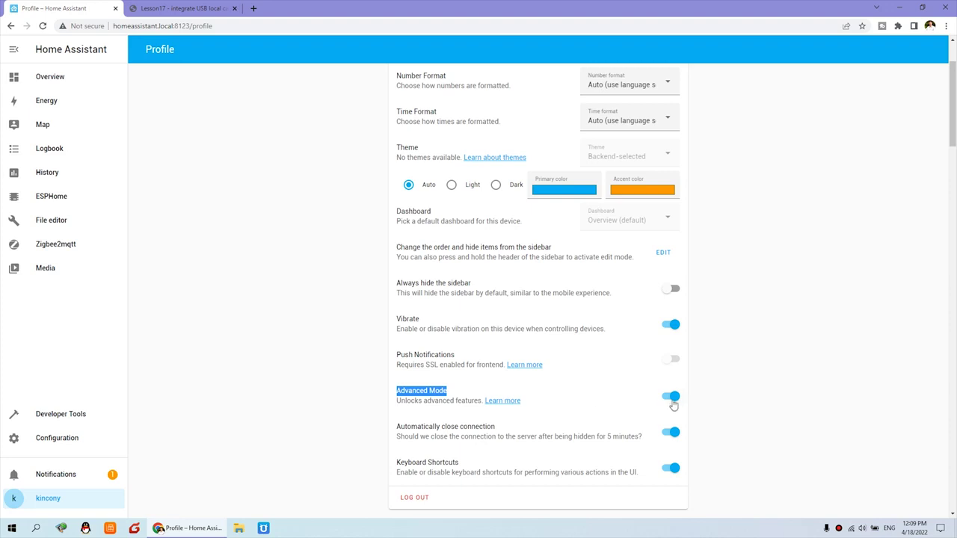
- Highlight the forum guide's step 3 about searching host hardware, then return to Home Assistant
left_click(172, 7)
left_click(133, 287)
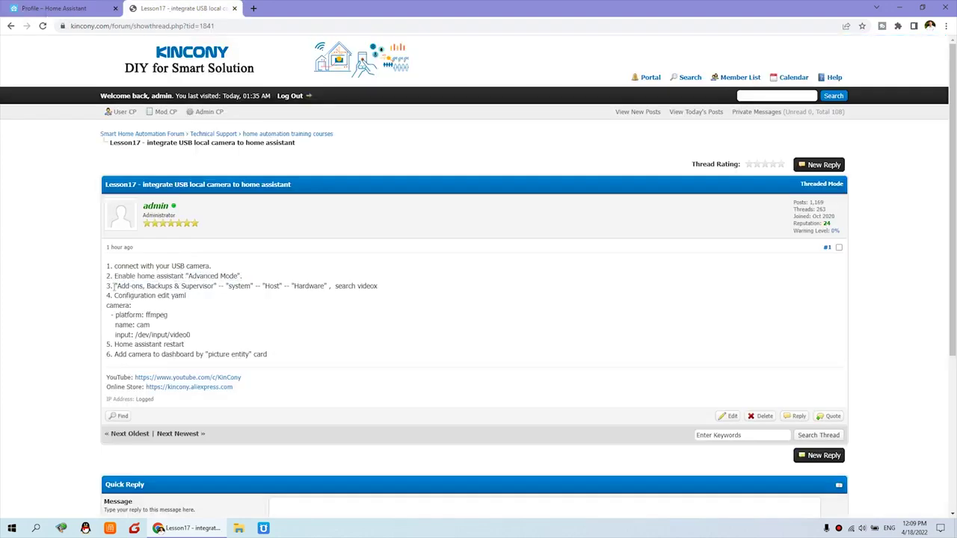
left_click_drag(112, 286, 372, 290)
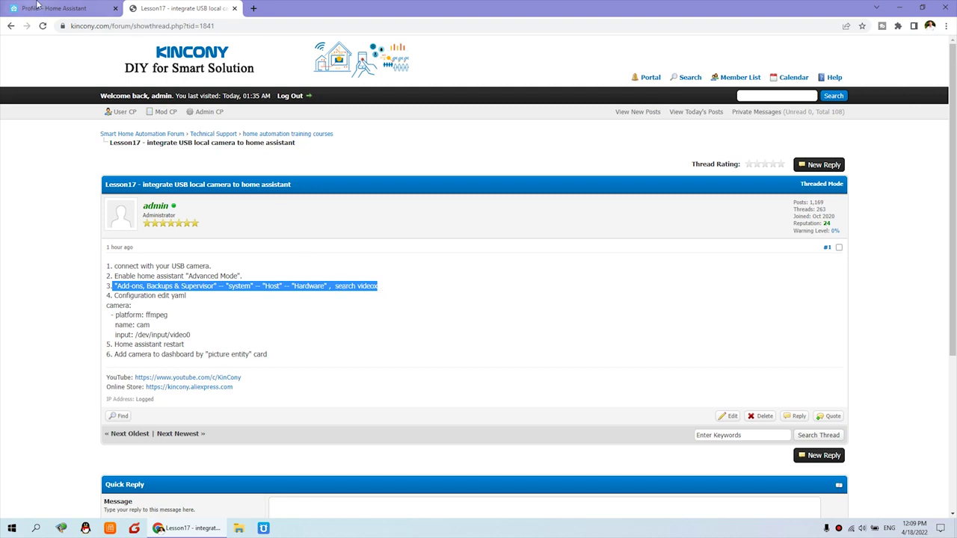
left_click(37, 4)
- Open the Host hardware list from the Supervisor System page
left_click(67, 440)
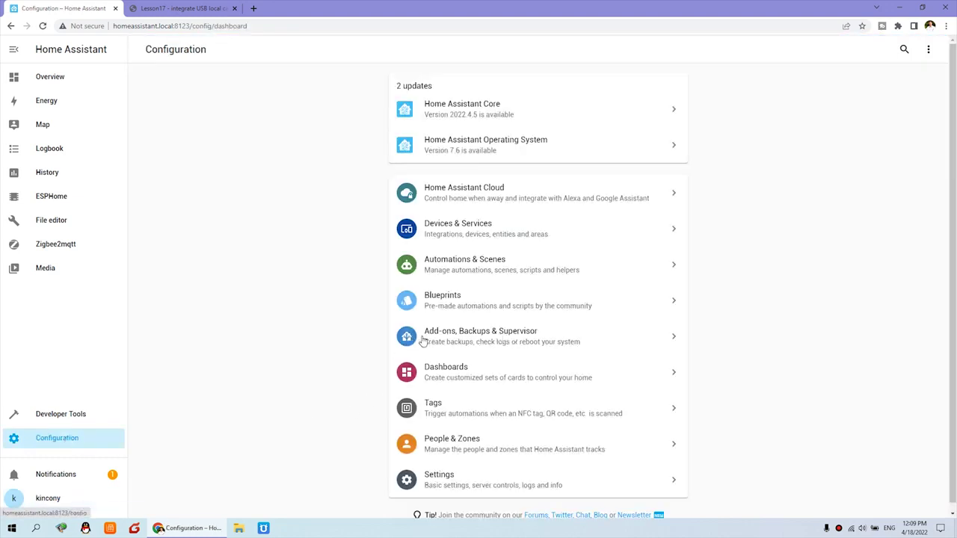
left_click(540, 339)
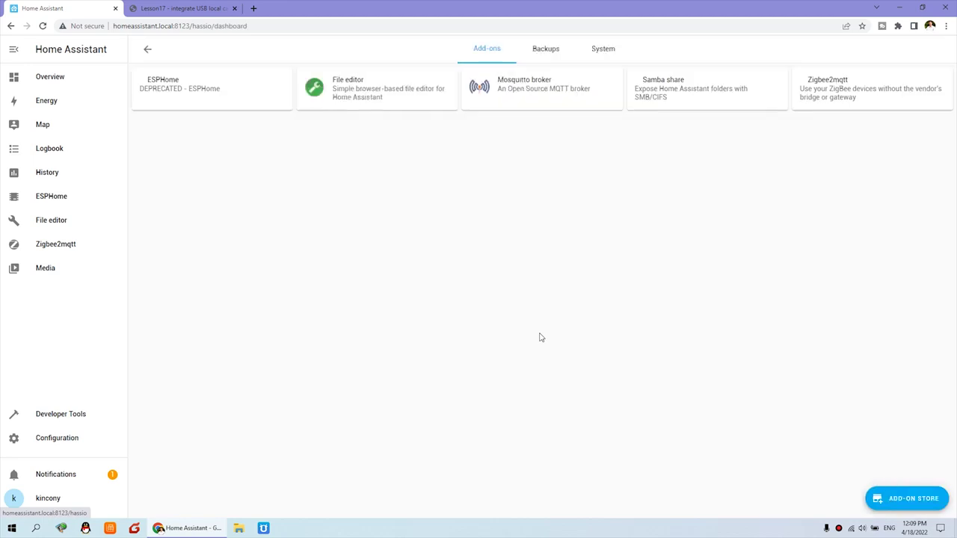
left_click(606, 52)
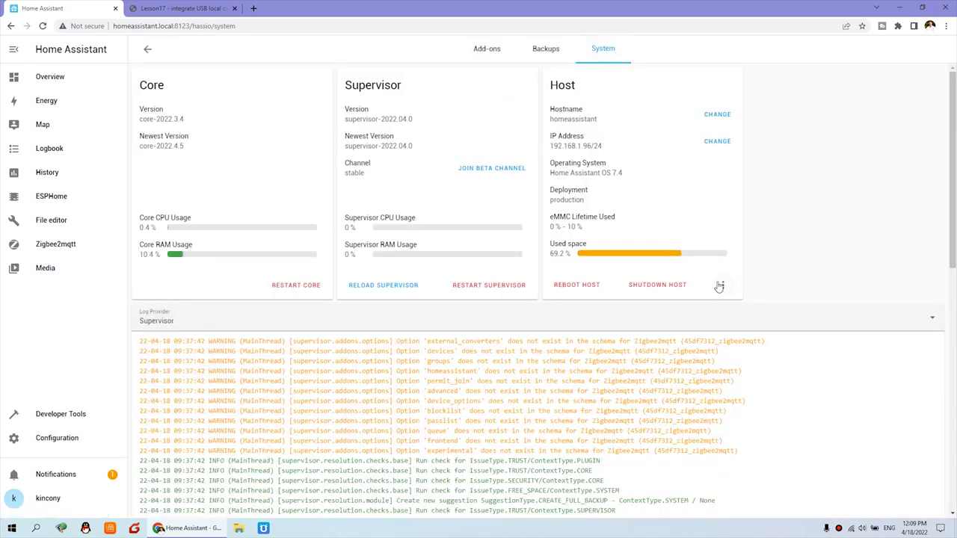
left_click(721, 285)
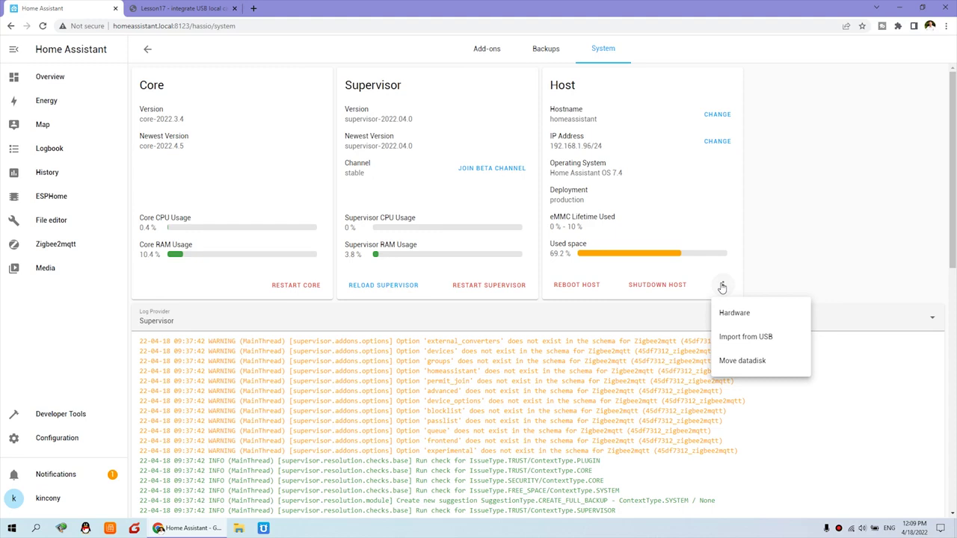
left_click(755, 315)
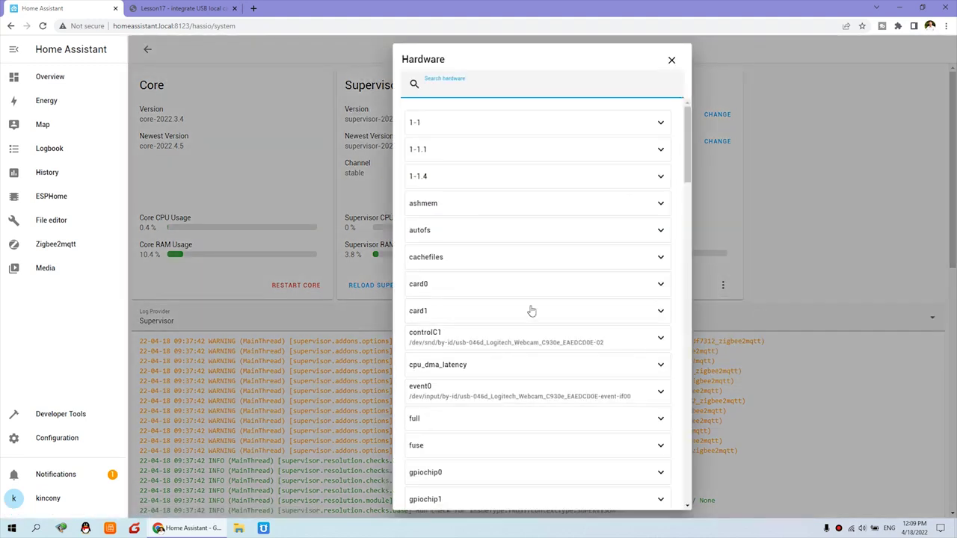
- Search hardware for 'video', finding the Logitech C930e as video0 and video1, then close the list
mouse_move(690, 159)
left_mouse_down()
mouse_move(694, 469)
mouse_move(697, 250)
mouse_move(710, 140)
left_mouse_up()
type("video")
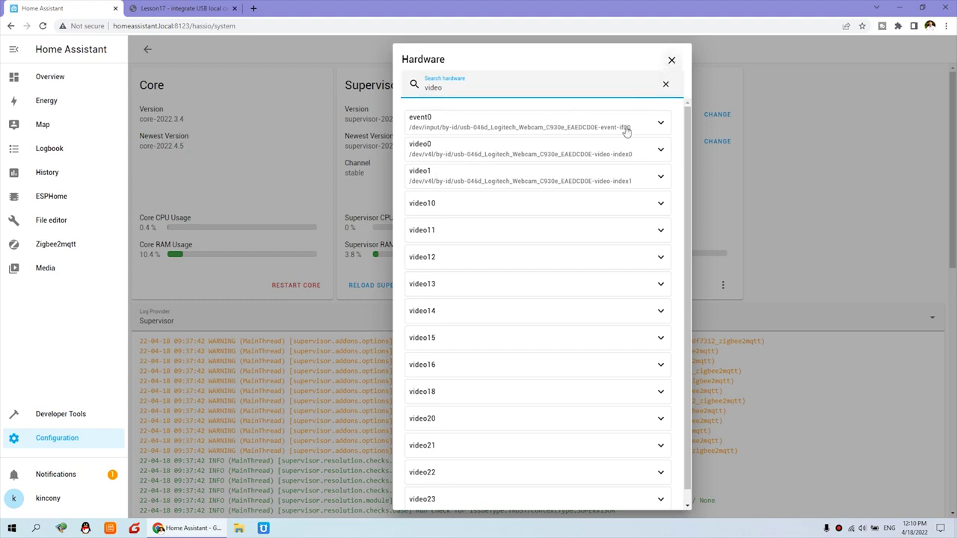
left_click(672, 61)
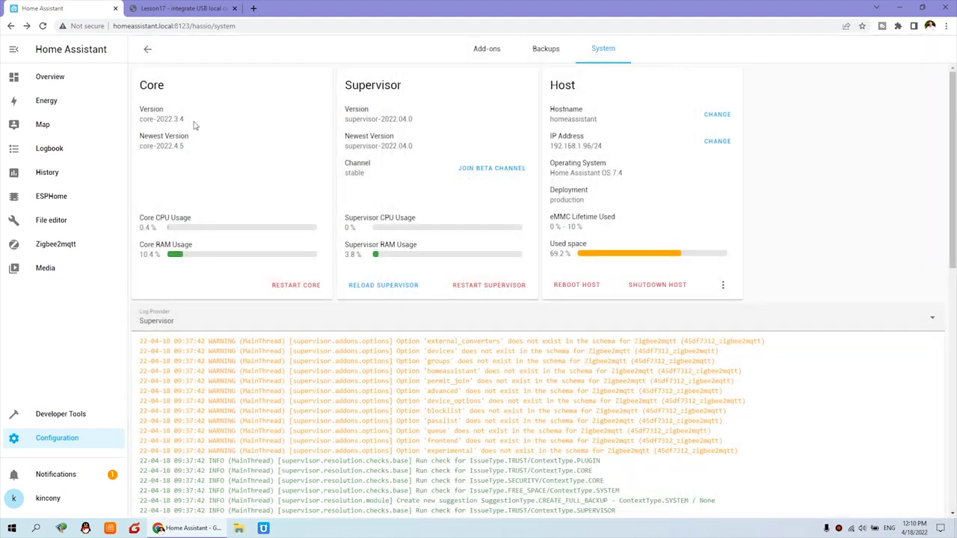
- Copy the forum's camera: YAML block and open configuration.yaml in the File editor
left_click(183, 8)
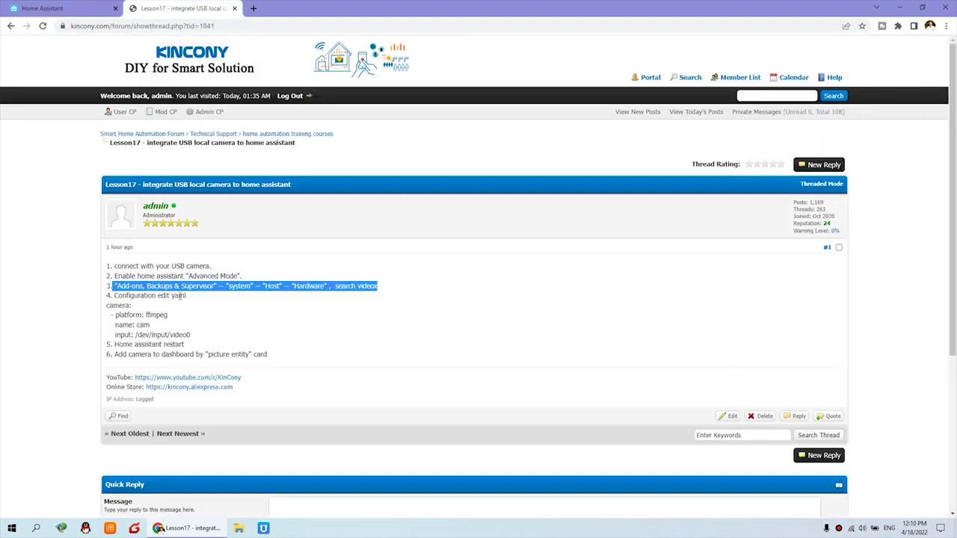
left_click_drag(186, 296, 113, 296)
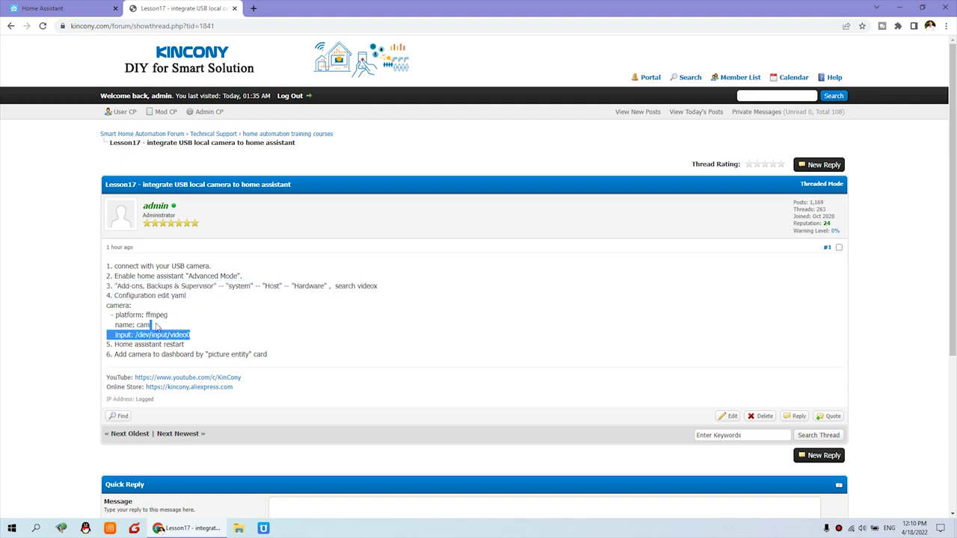
left_click_drag(192, 336, 118, 306)
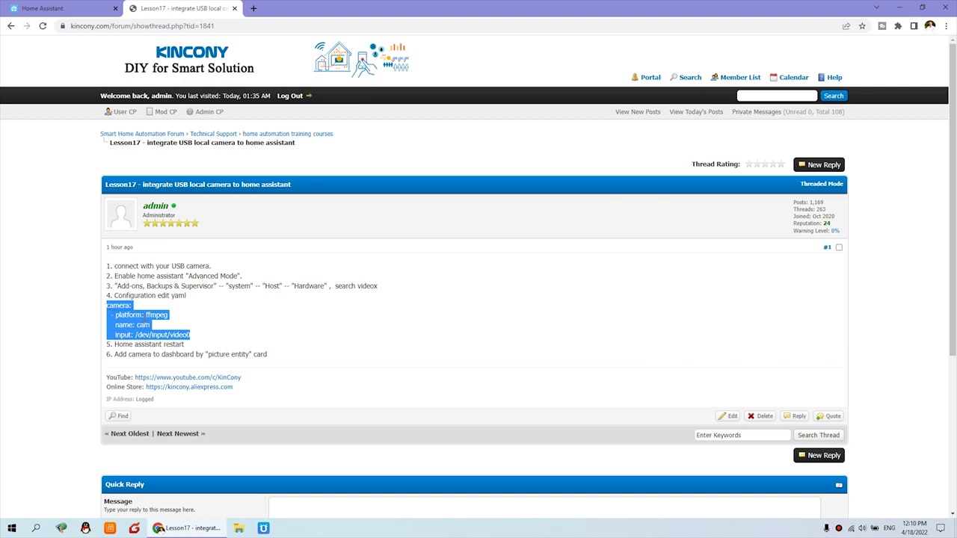
right_click(138, 315)
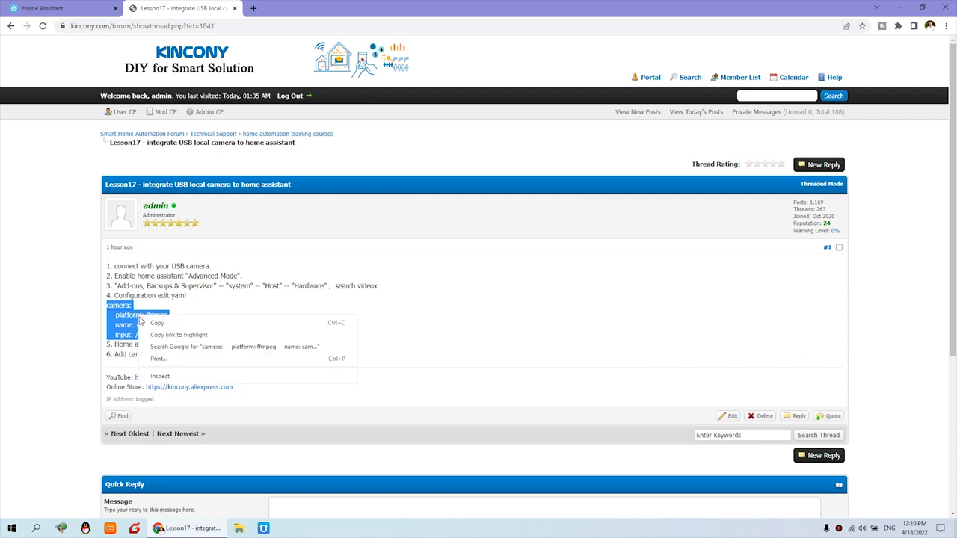
left_click(161, 324)
left_click(84, 6)
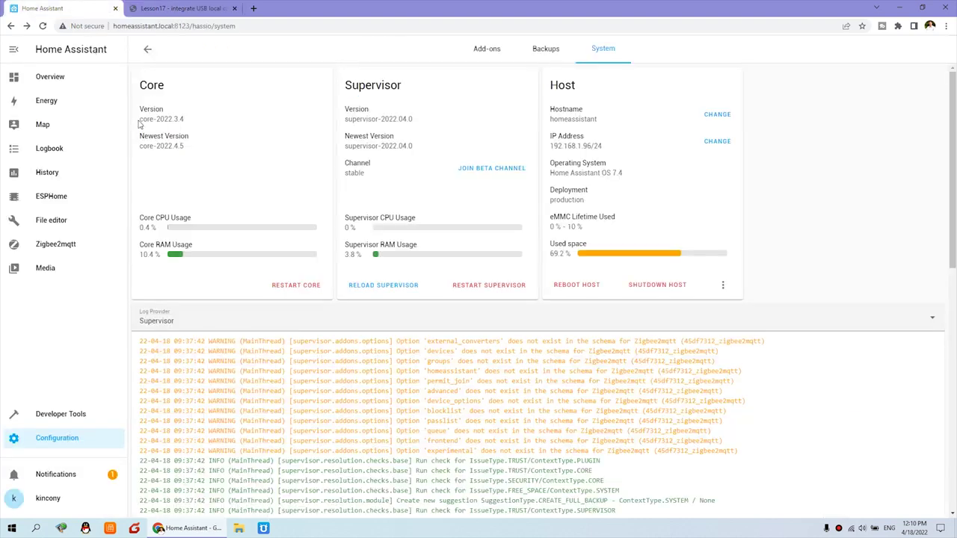
left_click(52, 222)
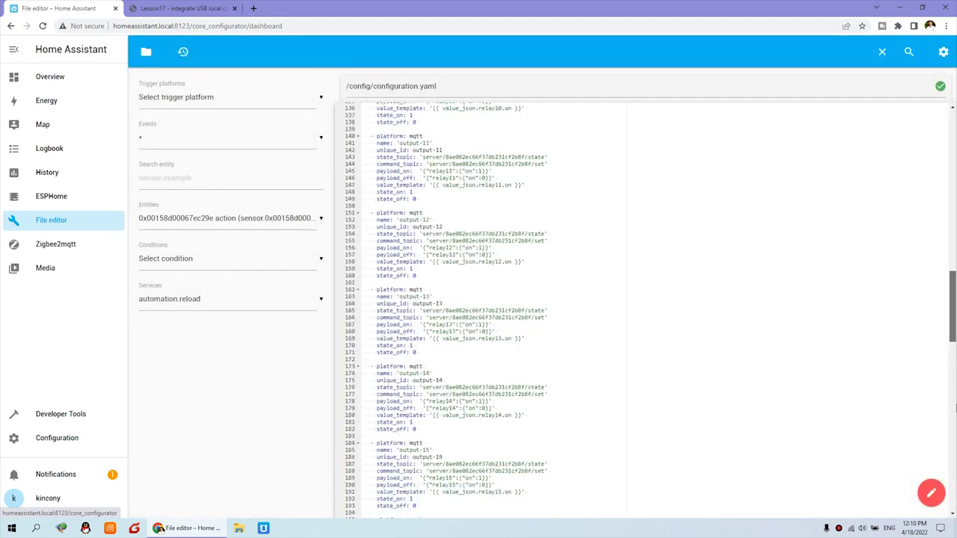
- Inspect the camera block in configuration.yaml: platform ffmpeg, name cam1, input /dev/video0
left_click_drag(953, 168, 954, 464)
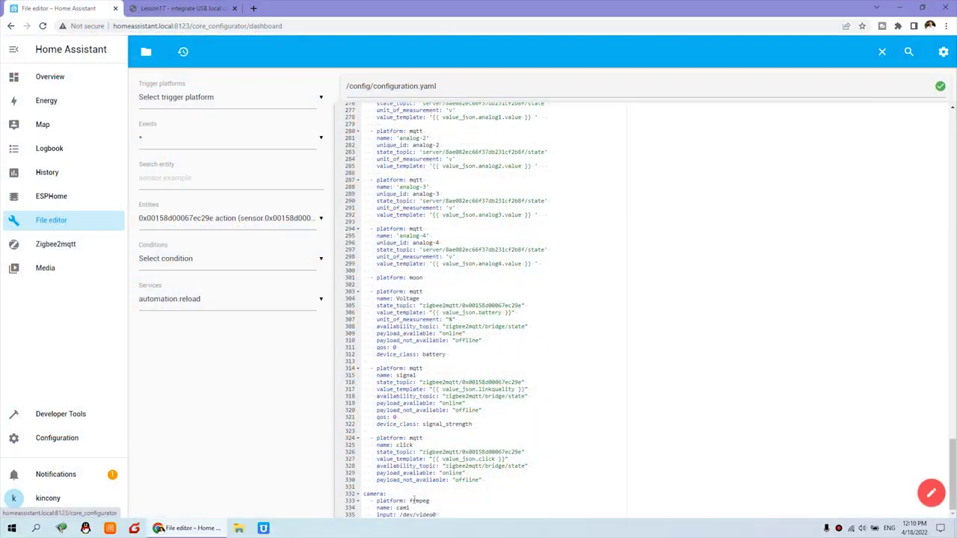
left_click_drag(440, 516, 363, 494)
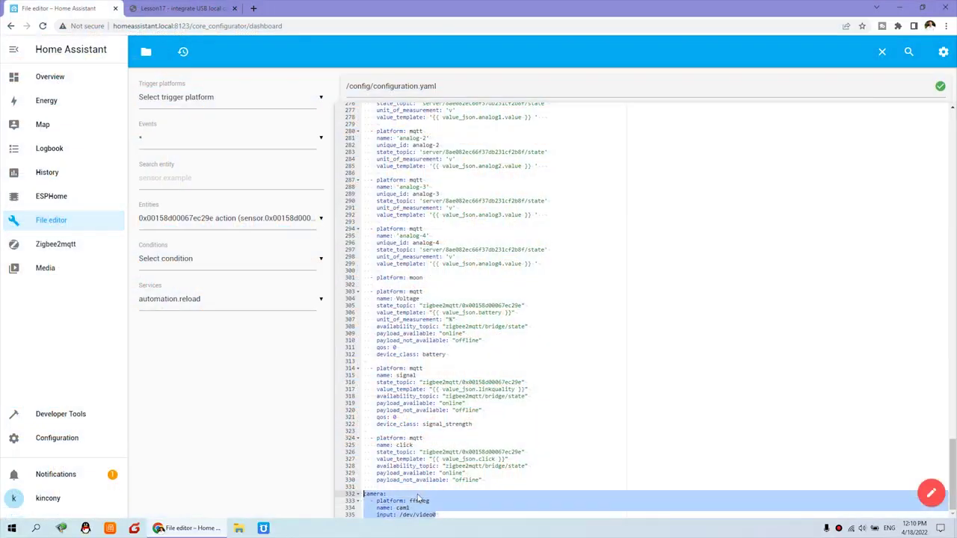
left_click(436, 497)
left_click_drag(442, 514, 377, 506)
left_click(415, 495)
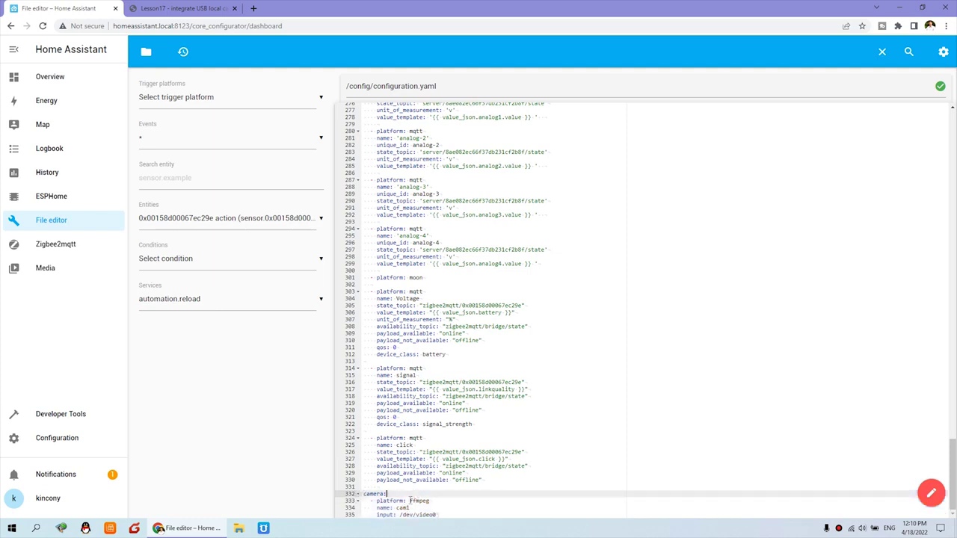
left_click_drag(410, 501, 417, 501)
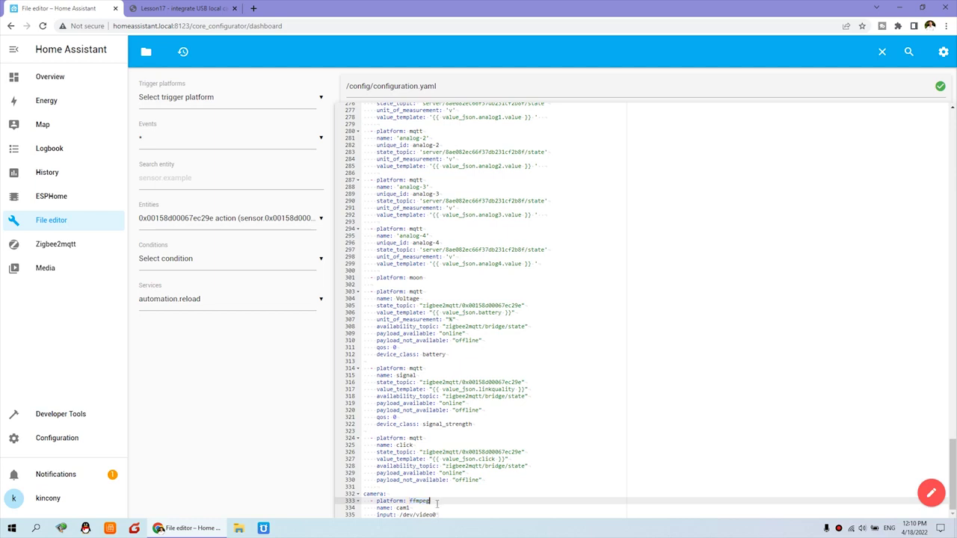
double_click(398, 508)
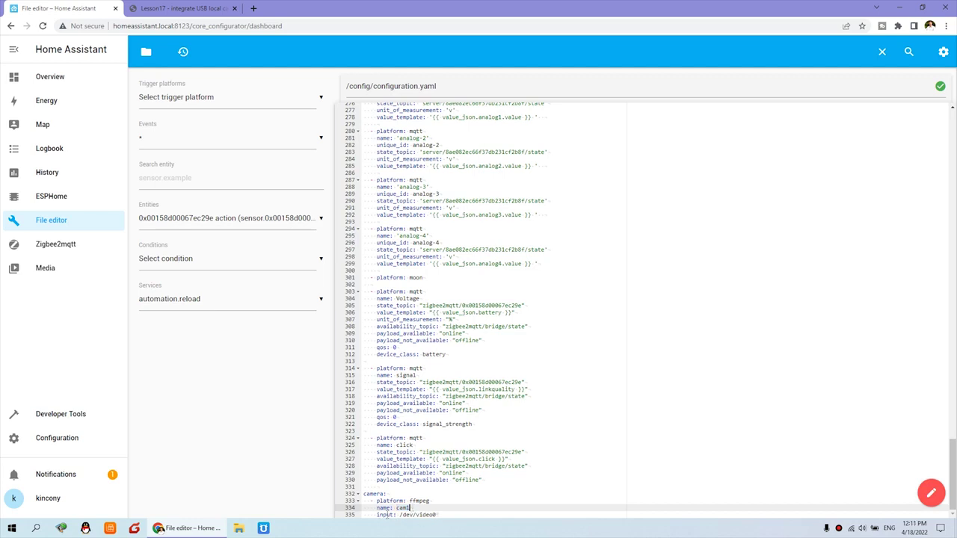
left_click(378, 515)
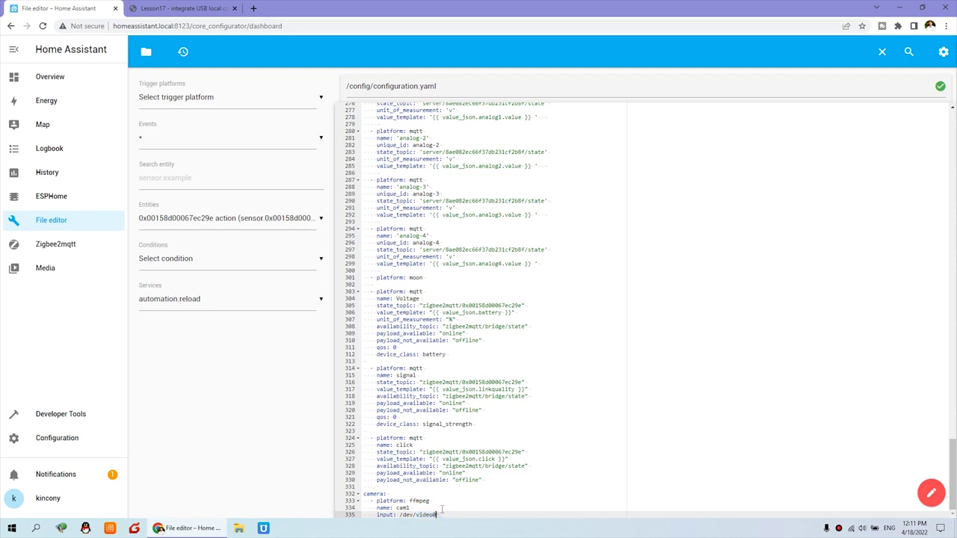
- Open Server Controls, then single out the forum guide's picture entity card step
left_click(61, 439)
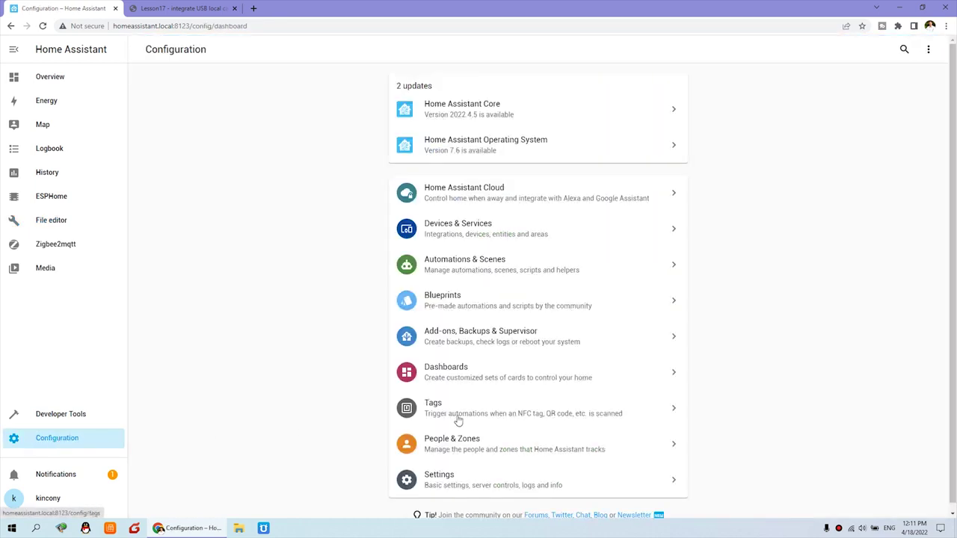
left_click(469, 479)
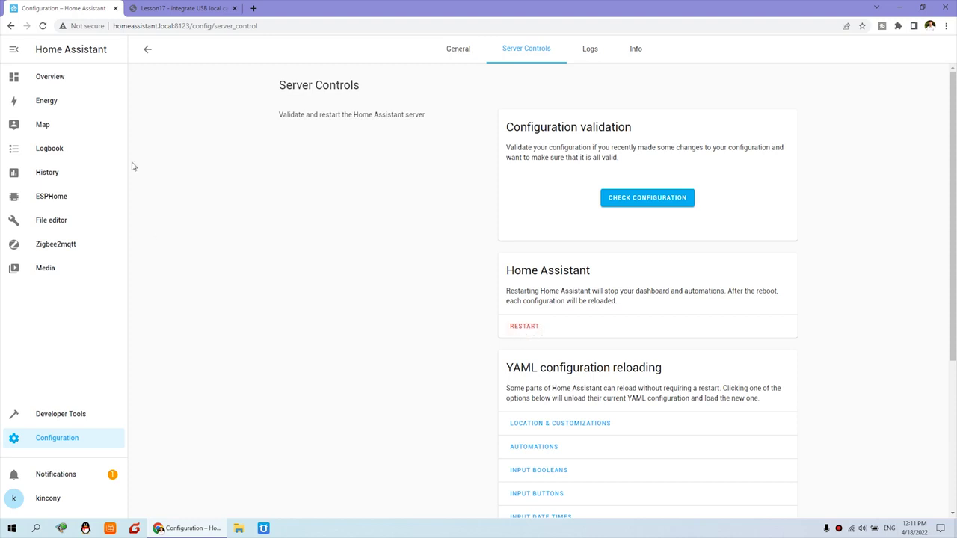
left_click(150, 8)
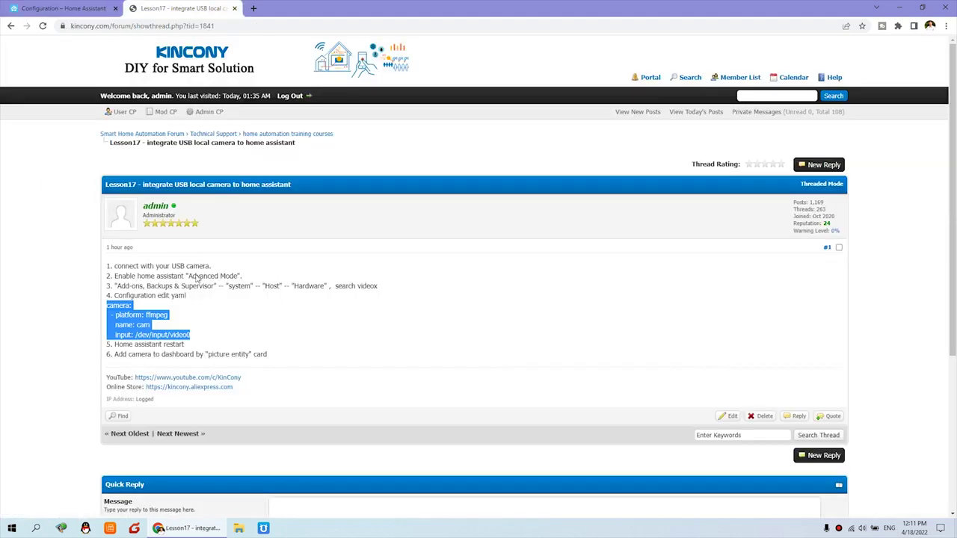
left_click(185, 349)
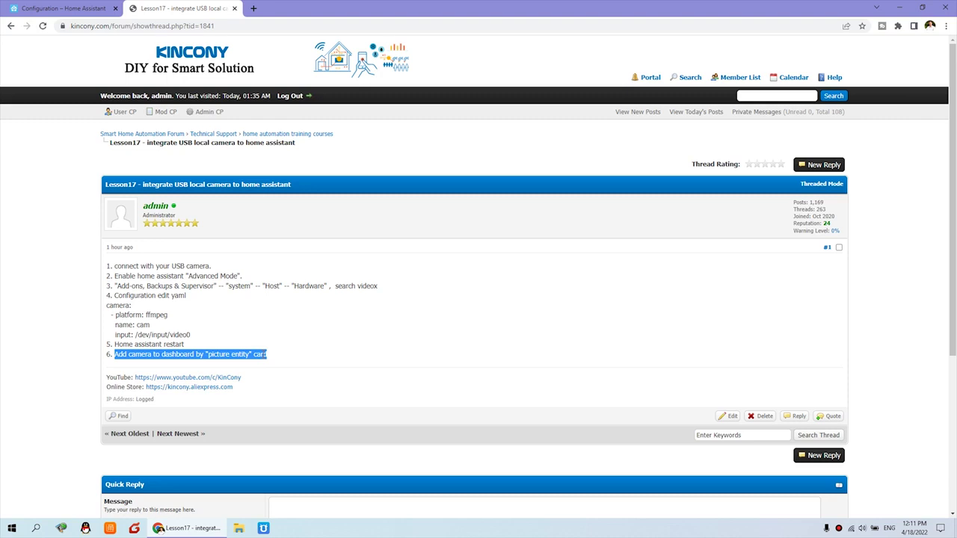
- Put the Home dashboard into edit mode and start adding a new card
left_click(60, 8)
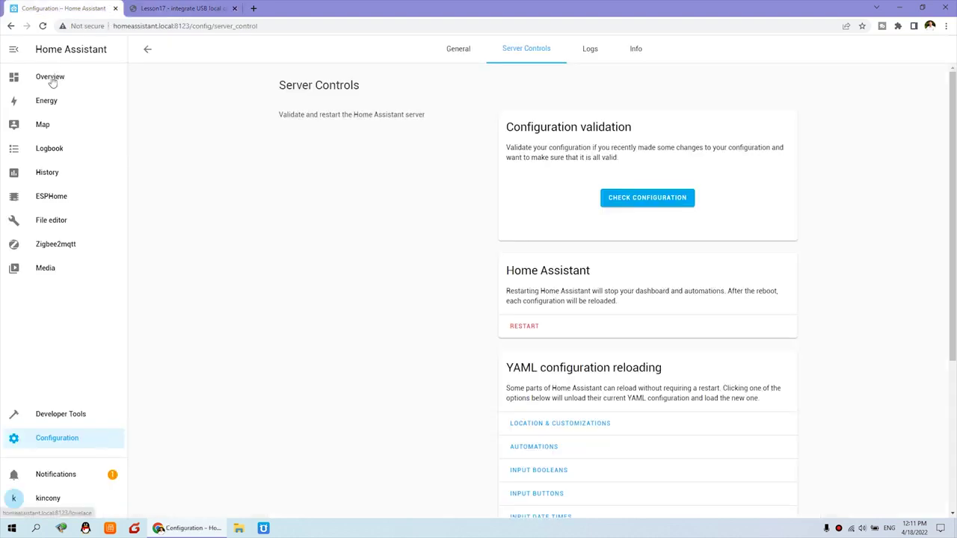
left_click(51, 80)
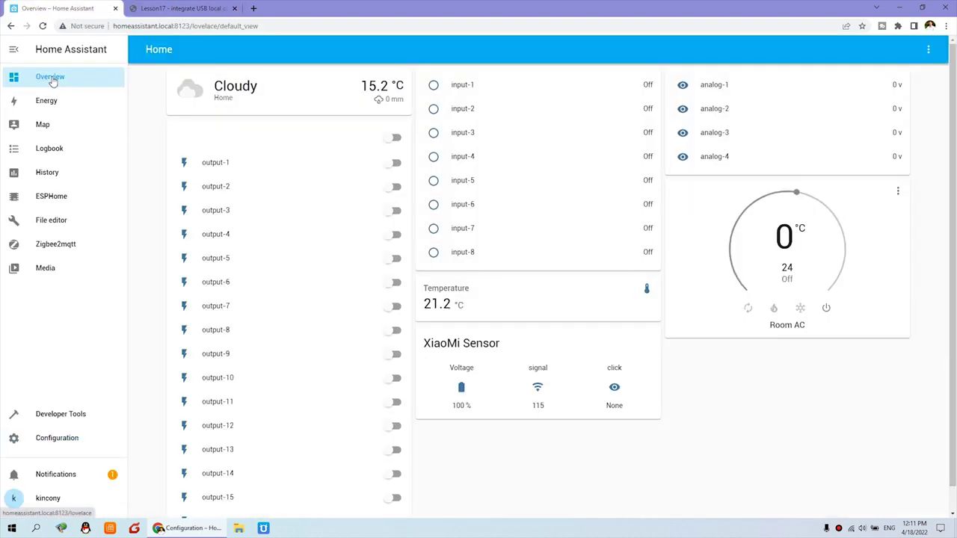
left_click(928, 49)
left_click(924, 77)
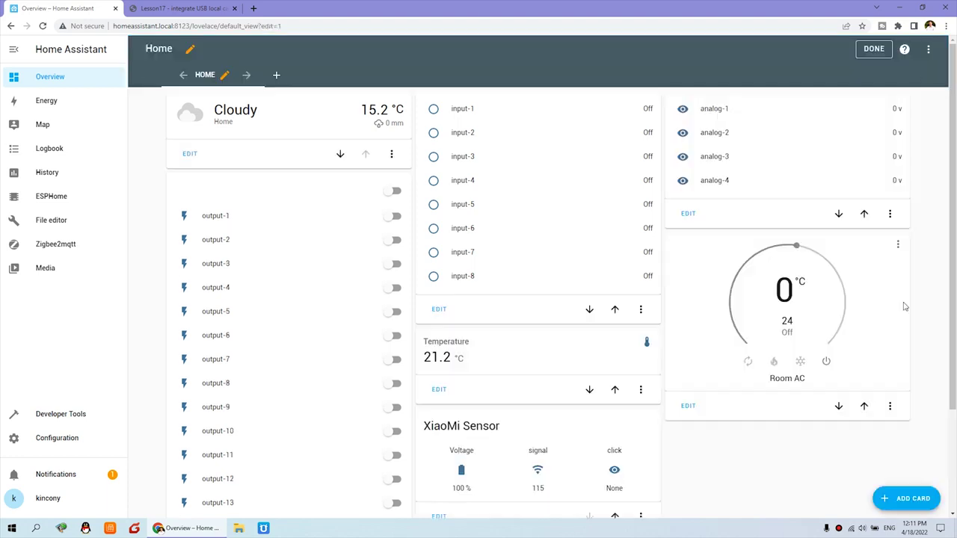
left_click(921, 496)
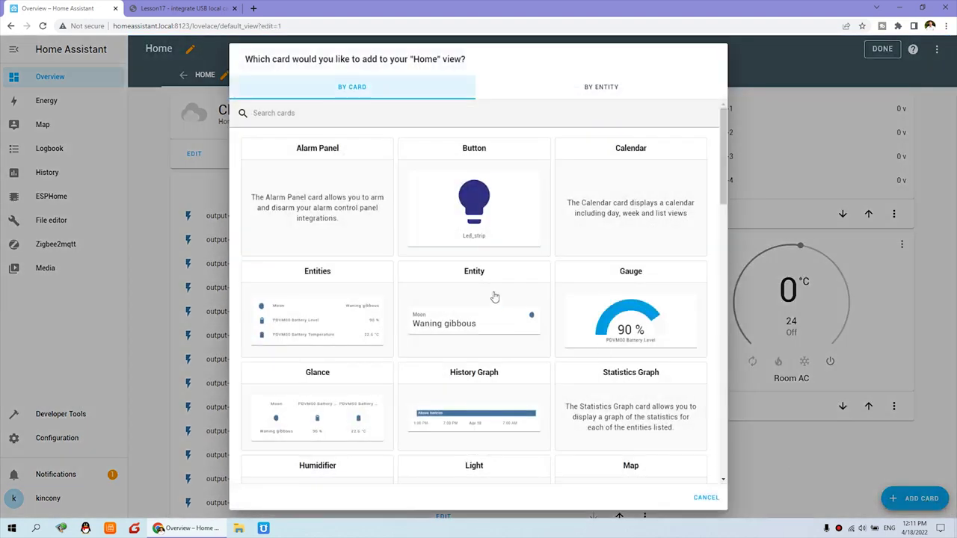
scroll(511, 291, "down", 3)
scroll(511, 291, "down", 3)
scroll(511, 291, "down", 2)
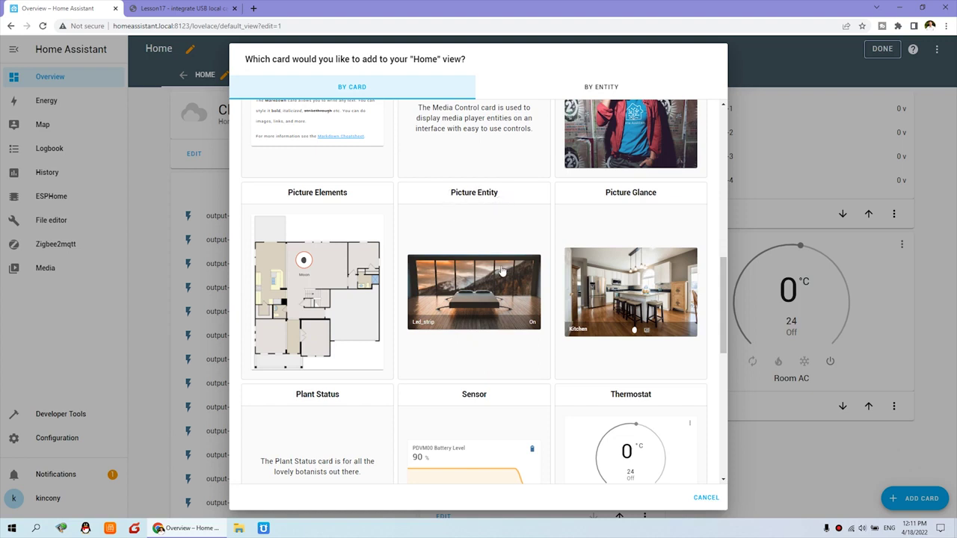
- Create a Picture Entity card with the cam1 camera entity and save it
left_click(483, 276)
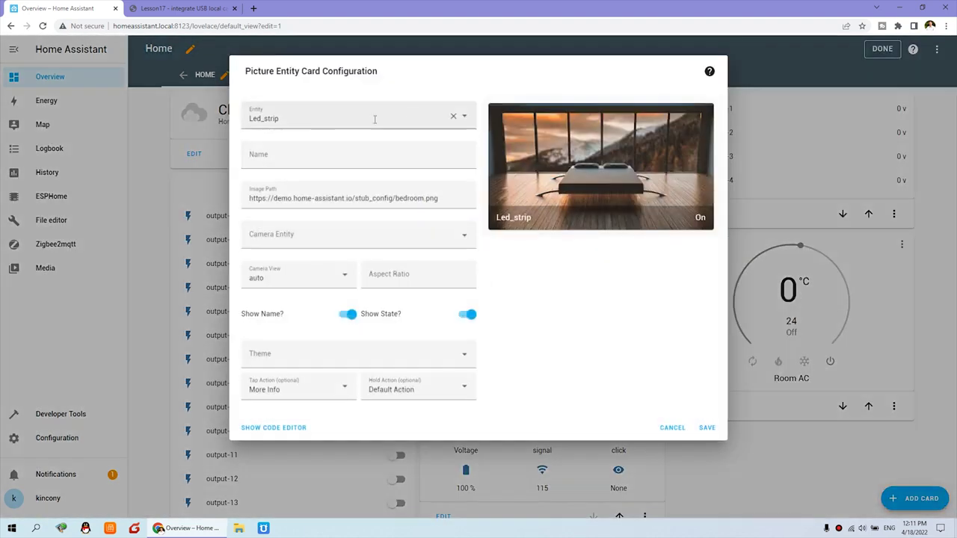
left_click(453, 116)
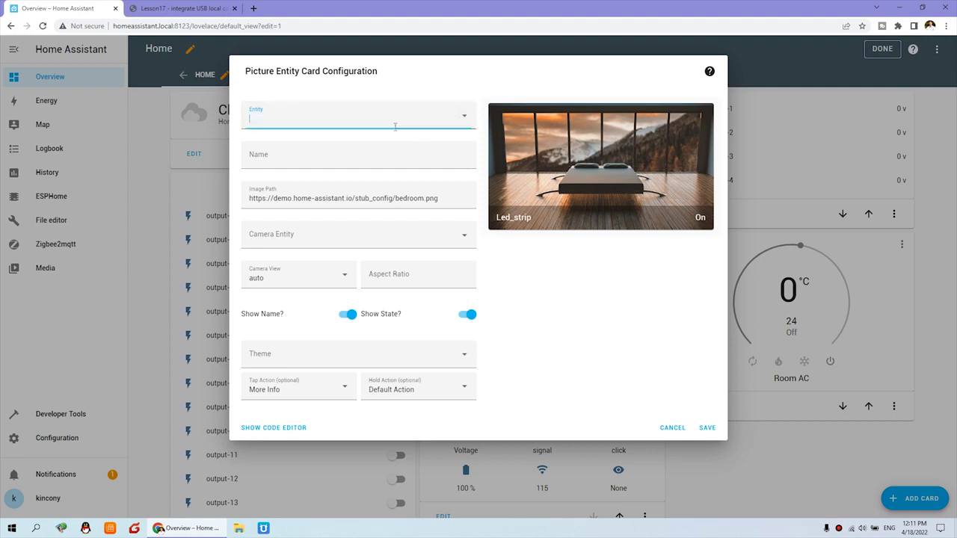
left_click(338, 119)
type("ca")
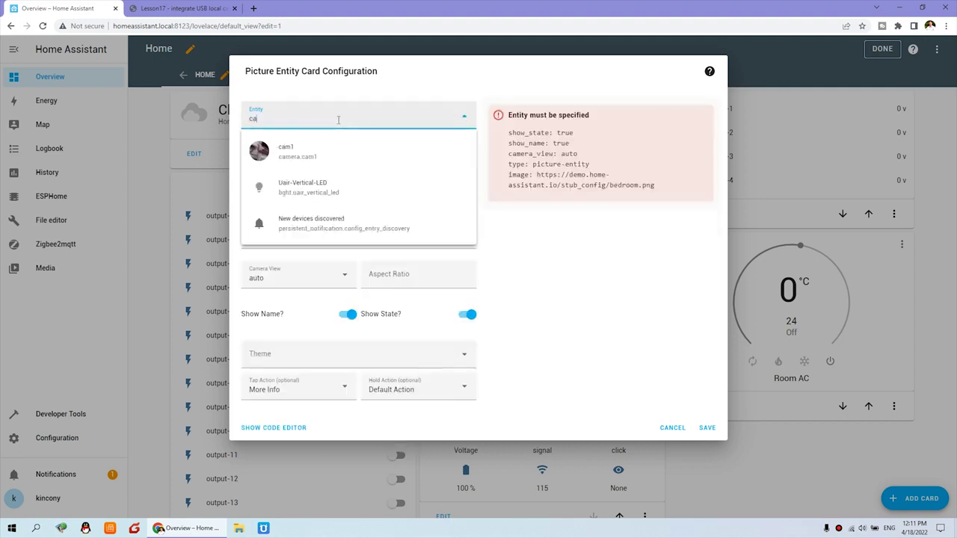
type("m")
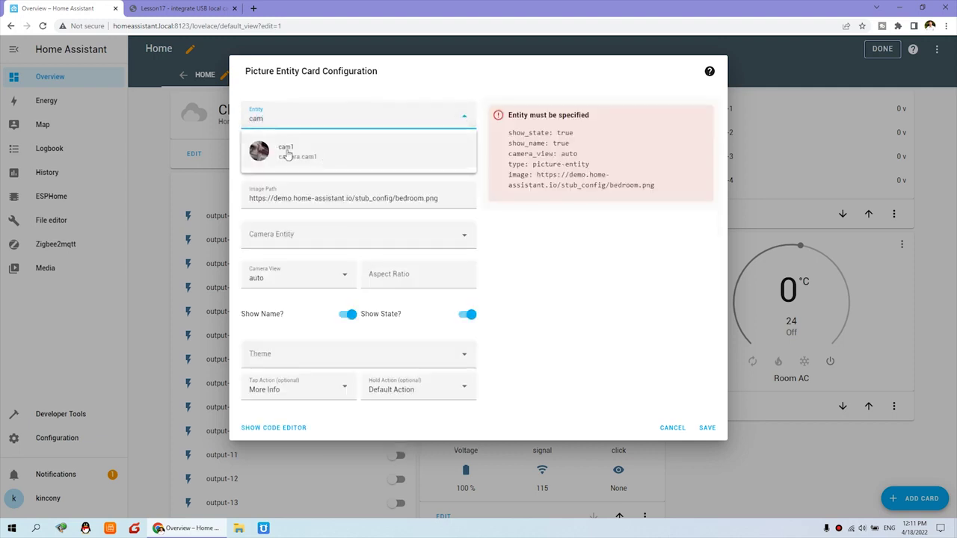
left_click(296, 154)
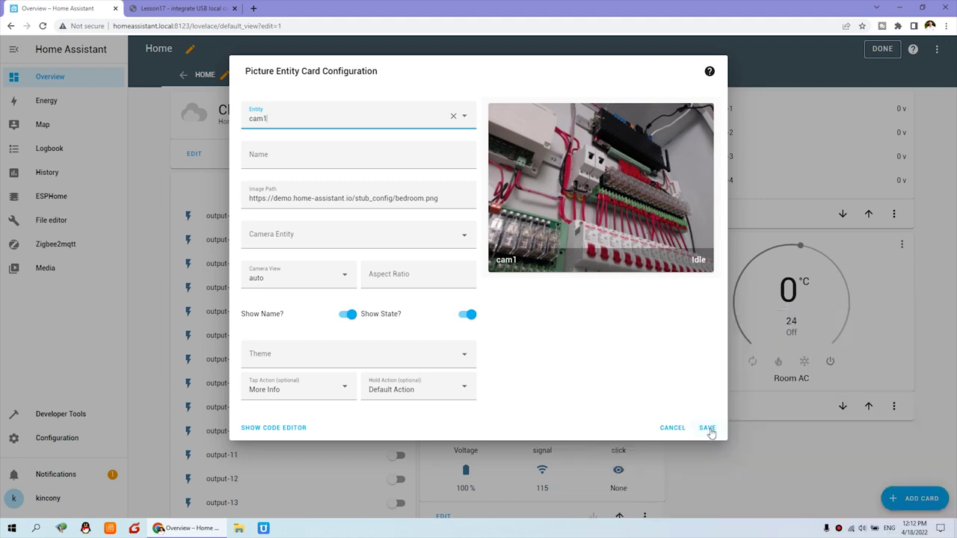
left_click(708, 429)
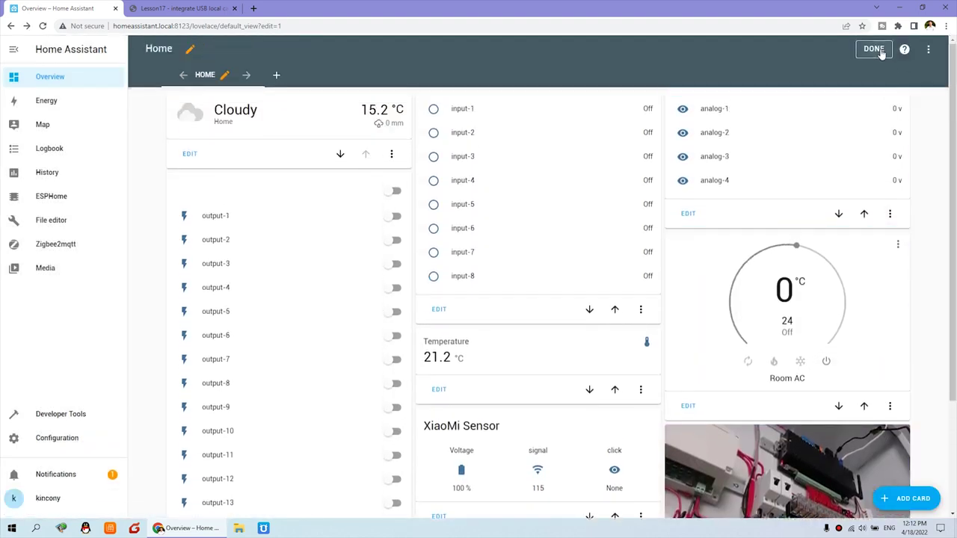
- Exit edit mode and scroll to view the cam1 camera card on the Home dashboard
left_click(873, 50)
scroll(794, 485, "down", 1)
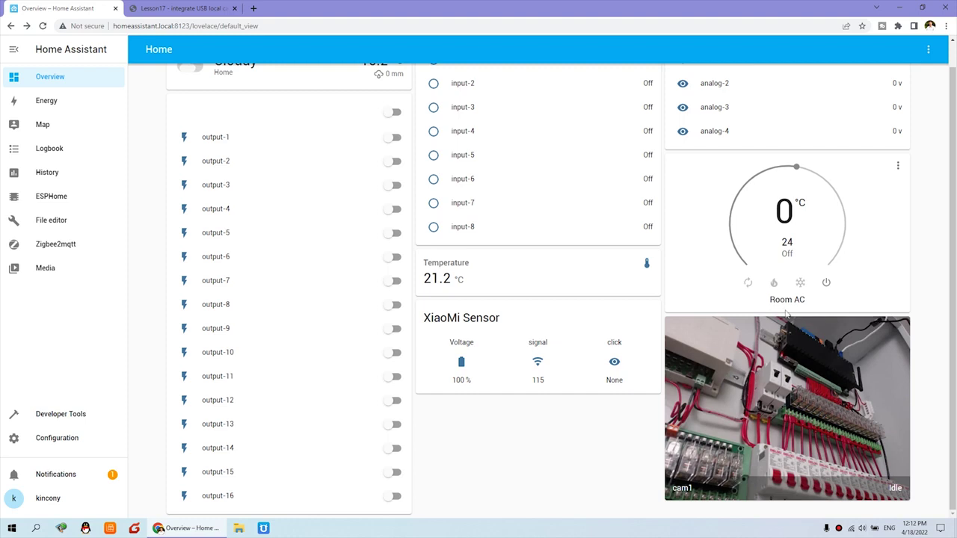